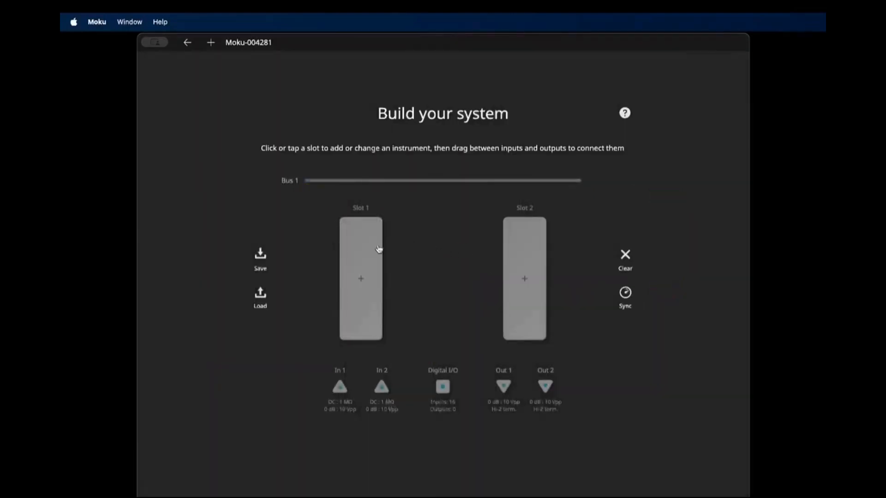
Place the Arbitrary Waveform Generator in Slot 1 and the FIR Filter Builder in Slot 2, and apply the configuration.
left_click(370, 254)
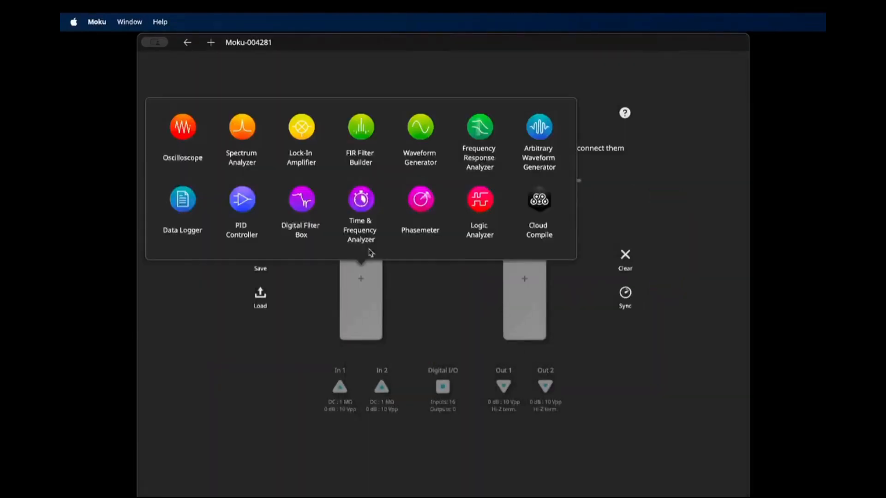
left_click(547, 127)
left_click(521, 245)
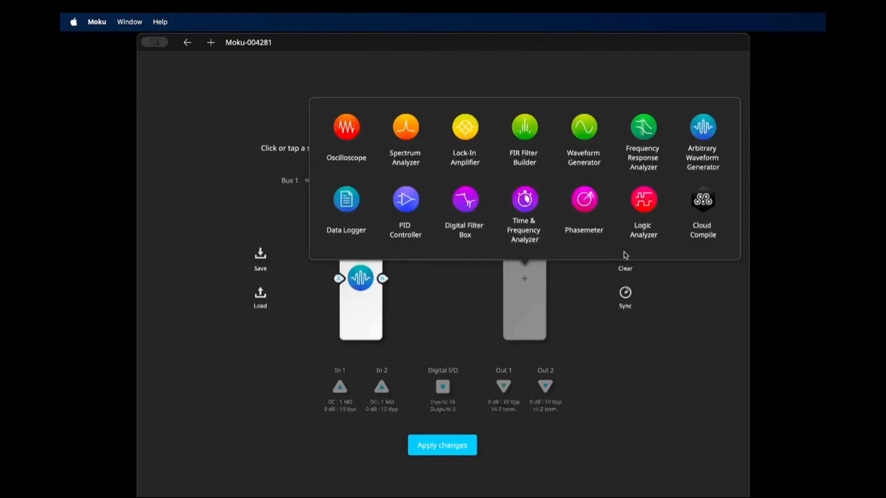
left_click(520, 130)
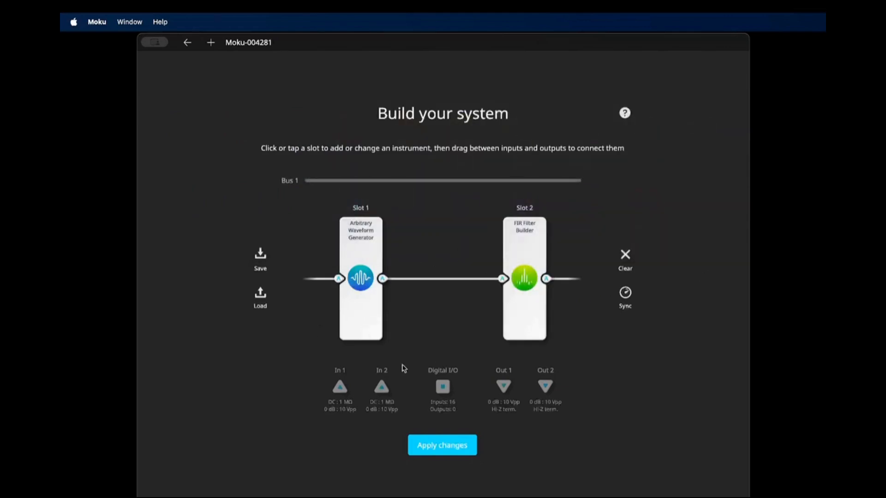
left_click(444, 451)
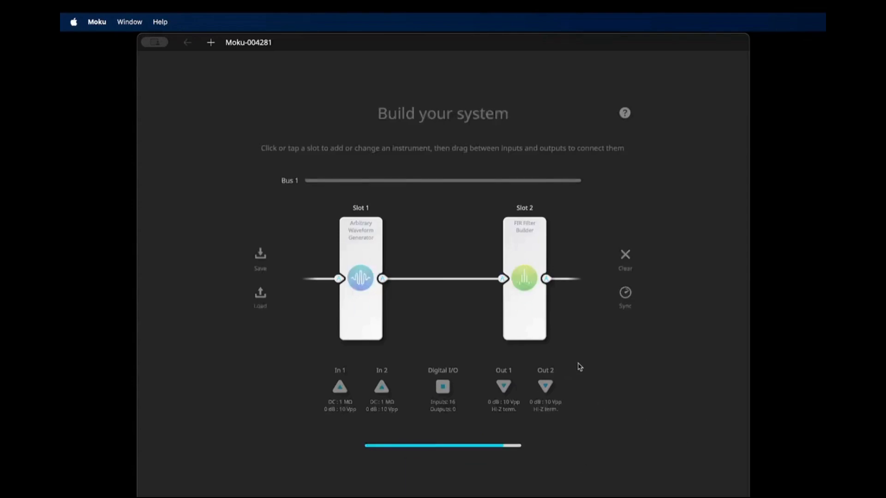
Open the Slot 1 Arbitrary Waveform Generator and confirm a frequency of 200 Hz and an amplitude of 1 Vpp.
mouse_move(365, 308)
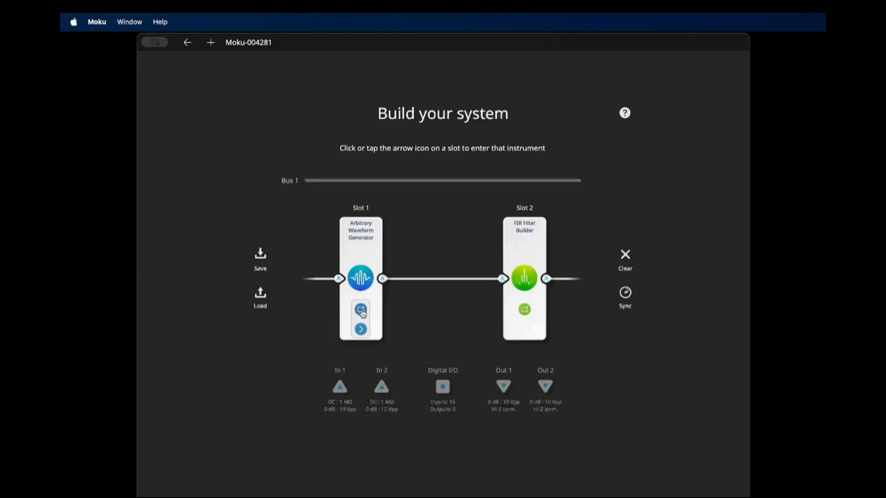
left_click(363, 312)
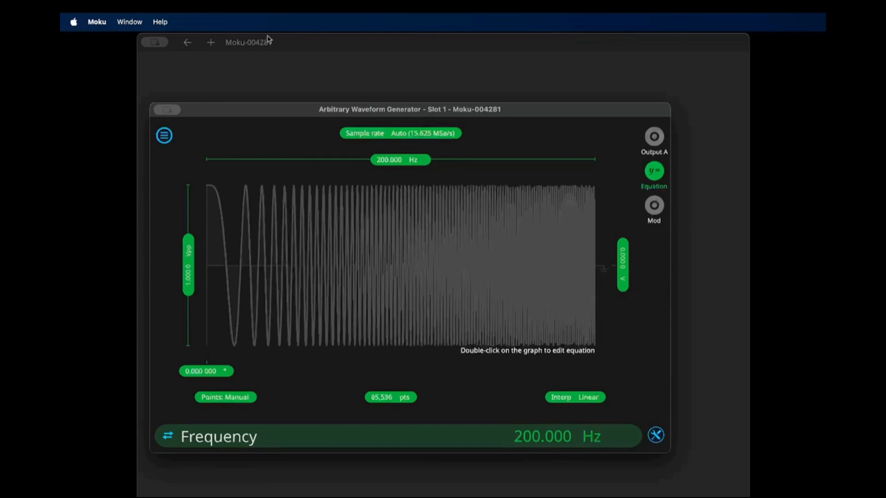
left_click(394, 160)
key("Return")
left_click(189, 275)
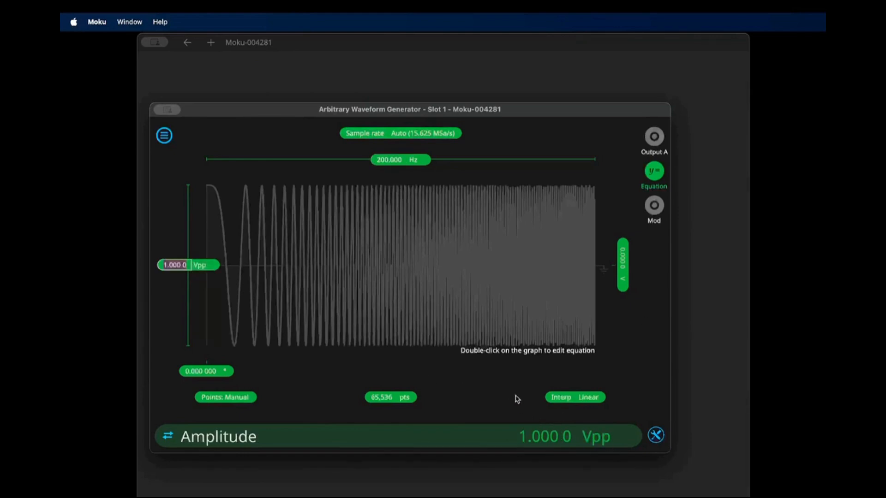
key("Return")
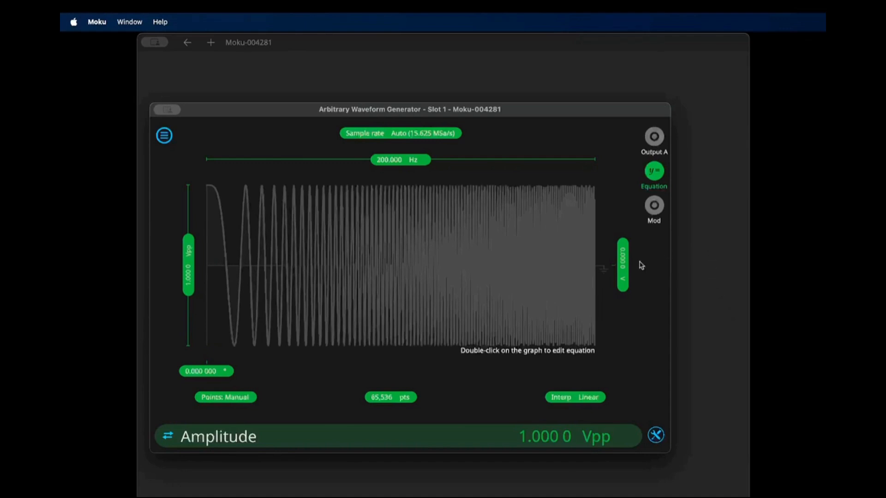
Choose the Equation waveform and save the chirp equation cos(pi*200*t^2).
left_click(654, 172)
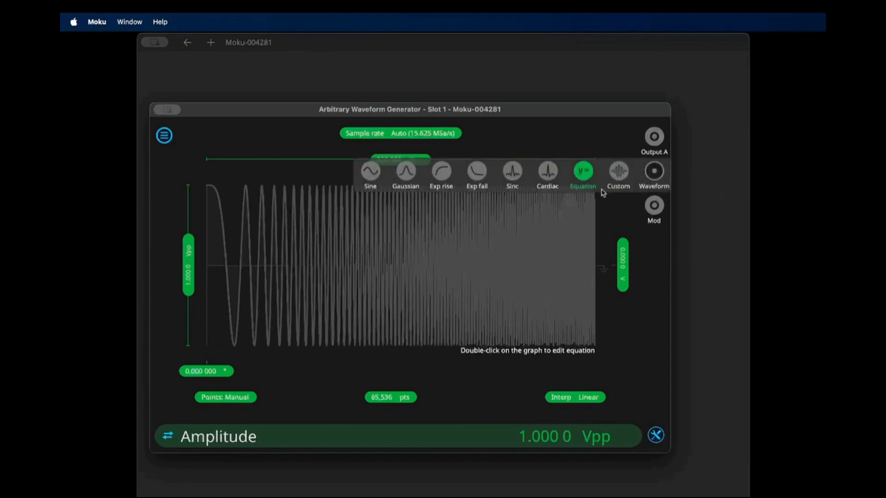
left_click(584, 172)
double_click(440, 244)
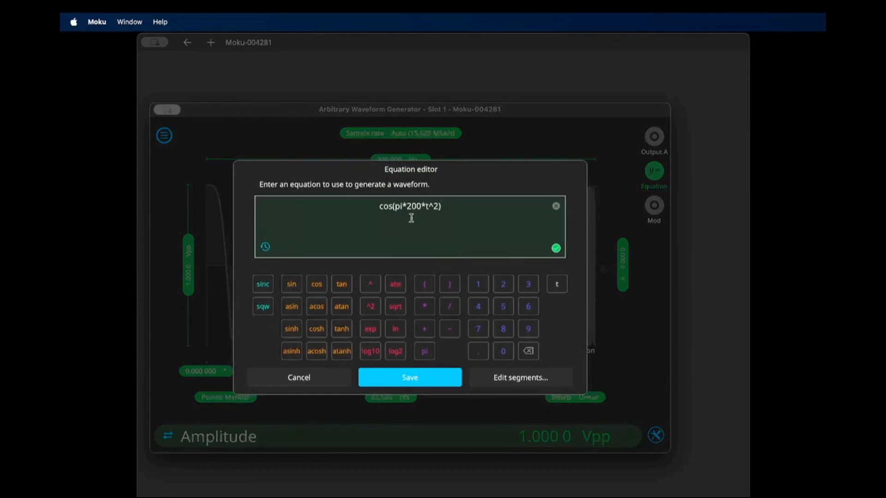
left_click_drag(378, 206, 442, 207)
left_click(398, 206)
double_click(397, 206)
left_click(405, 386)
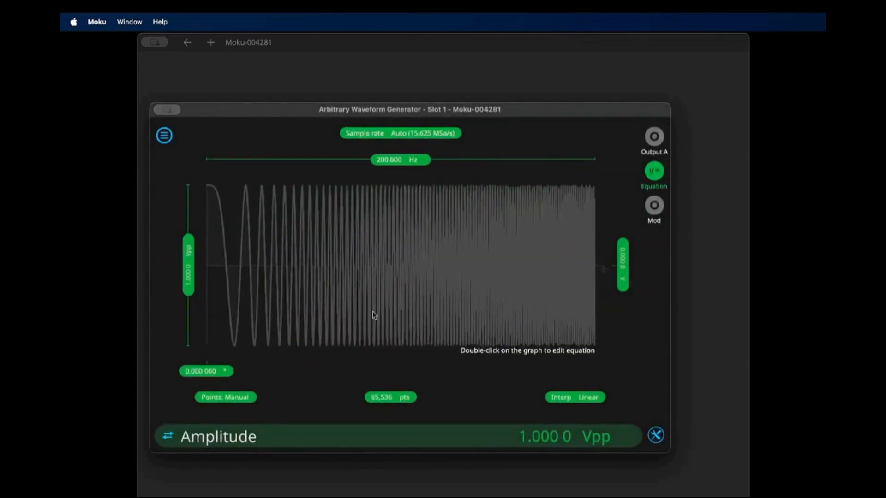
Apply Pulsed modulation to the chirp with Output A enabled, and move the generator window out of the way.
left_click(651, 210)
left_click(573, 212)
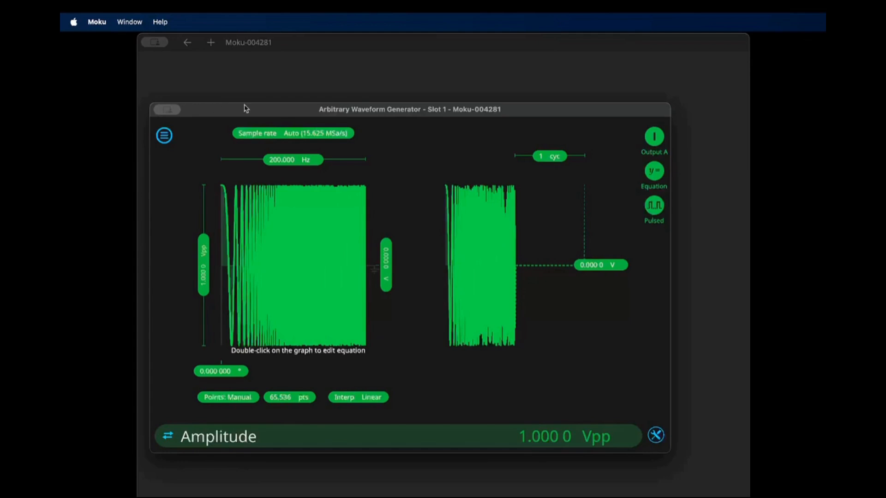
left_click_drag(439, 113, 61, 121)
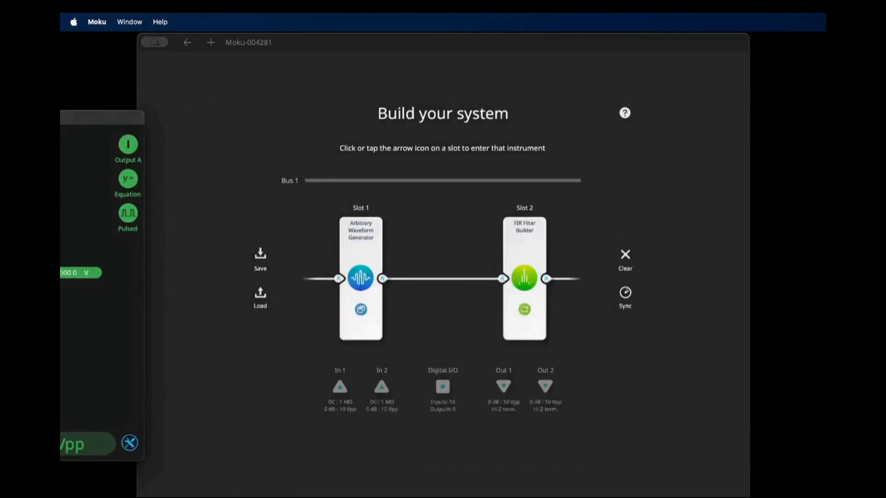
Open the Slot 2 FIR Filter Builder, probe its output with Probe A and its input with Probe B, and reposition the Probe B trace.
left_click(525, 310)
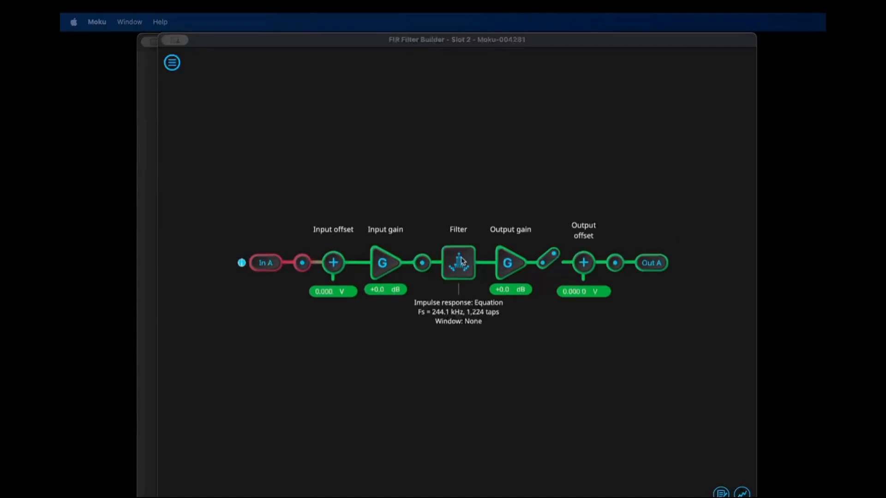
left_click(742, 493)
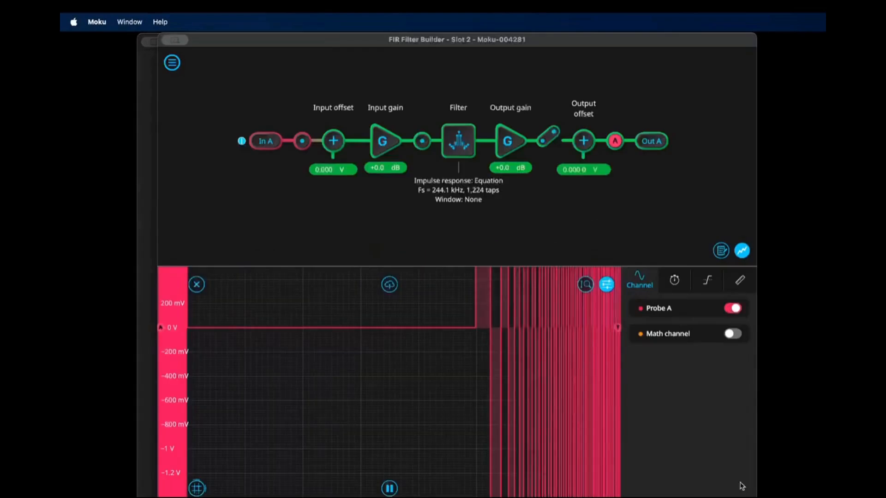
left_click(615, 142)
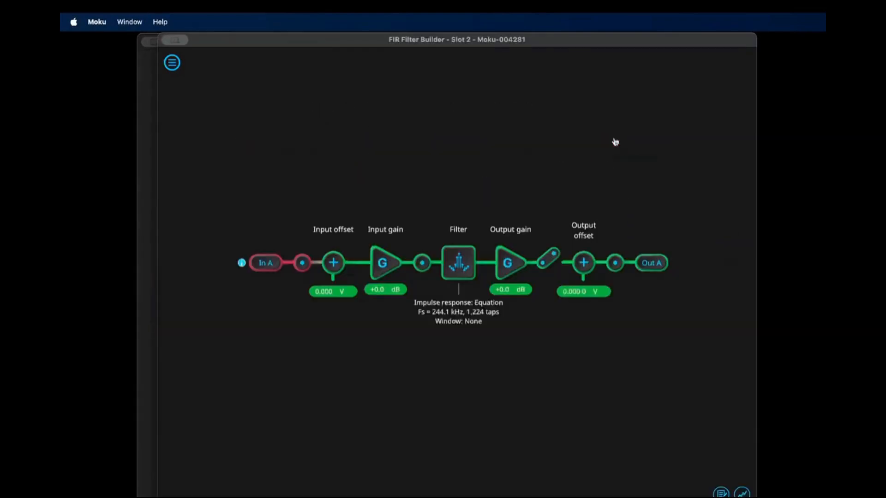
left_click(614, 257)
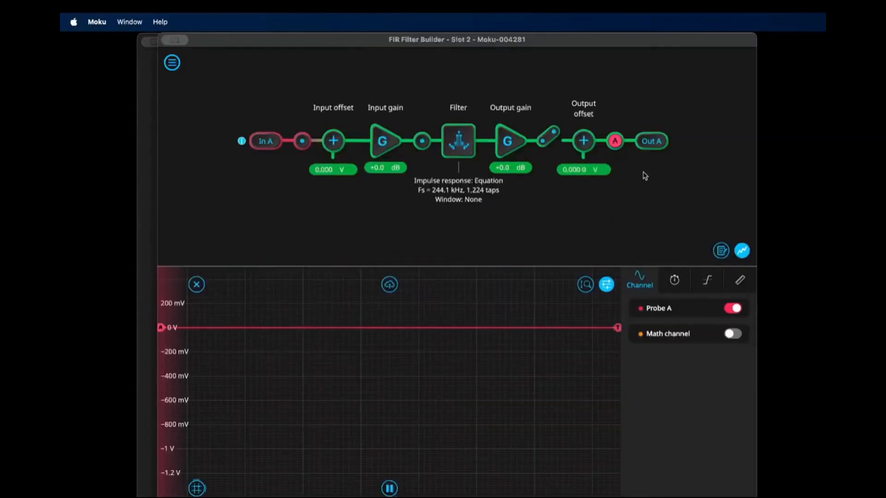
left_click(302, 141)
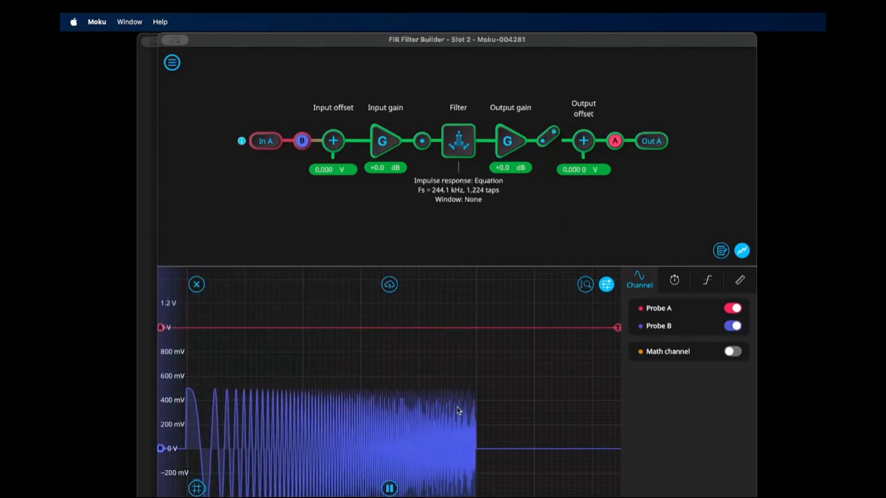
left_click_drag(459, 411, 480, 332)
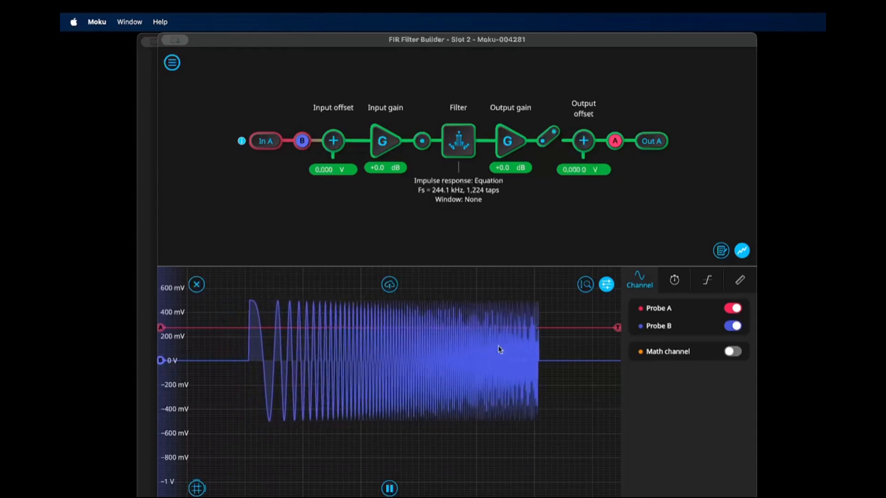
left_click_drag(498, 349, 498, 337)
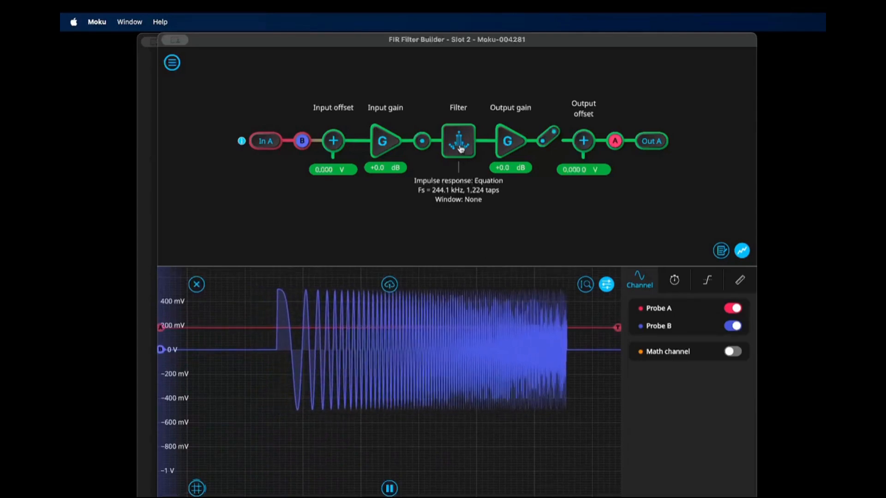
Review the filter's time-domain design, keep the window function at None, and save the impulse response equation cos(200*pi*(1-t)^2).
left_click(467, 160)
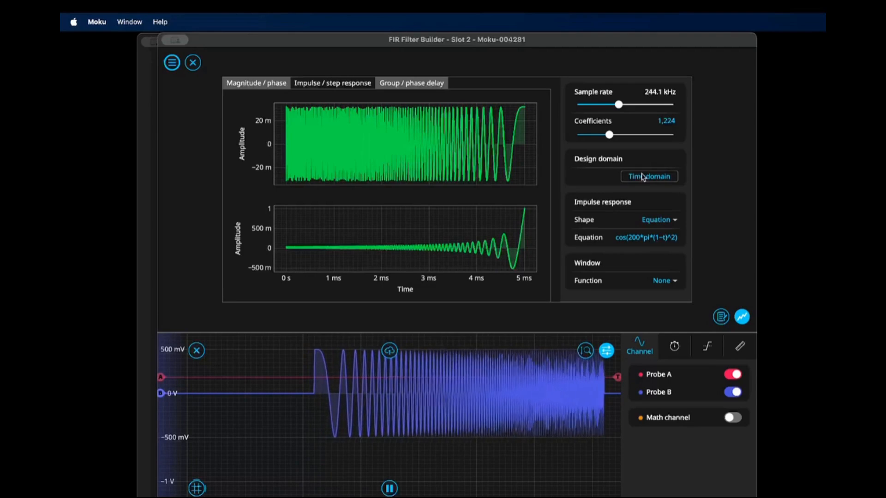
left_click(673, 286)
left_click(658, 290)
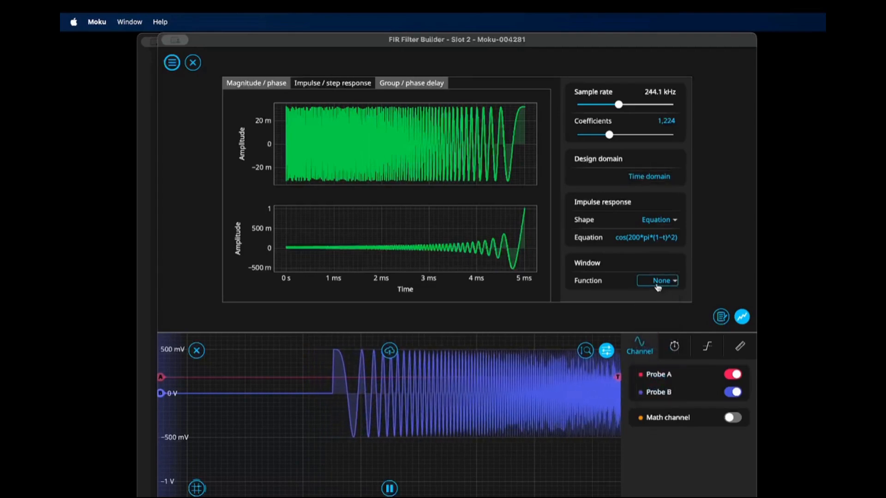
left_click(647, 238)
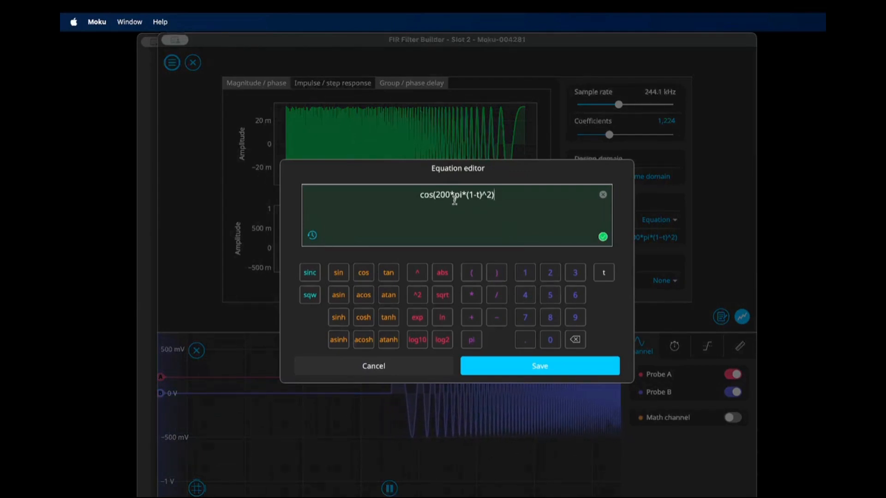
left_click(436, 195, "shift")
left_click_drag(466, 196, 481, 197)
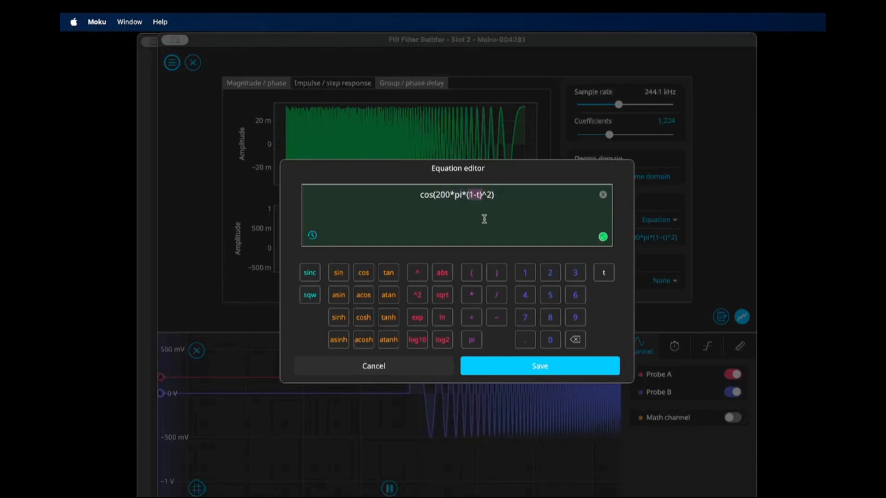
left_click(518, 367)
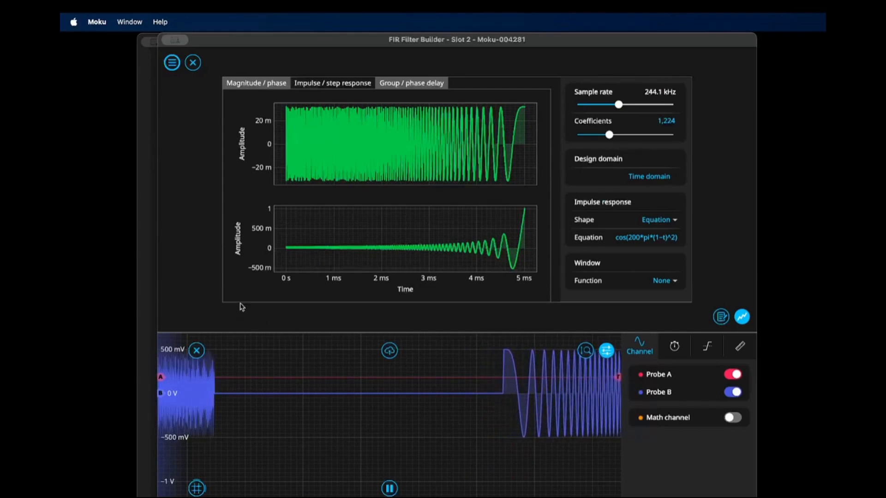
left_click(193, 63)
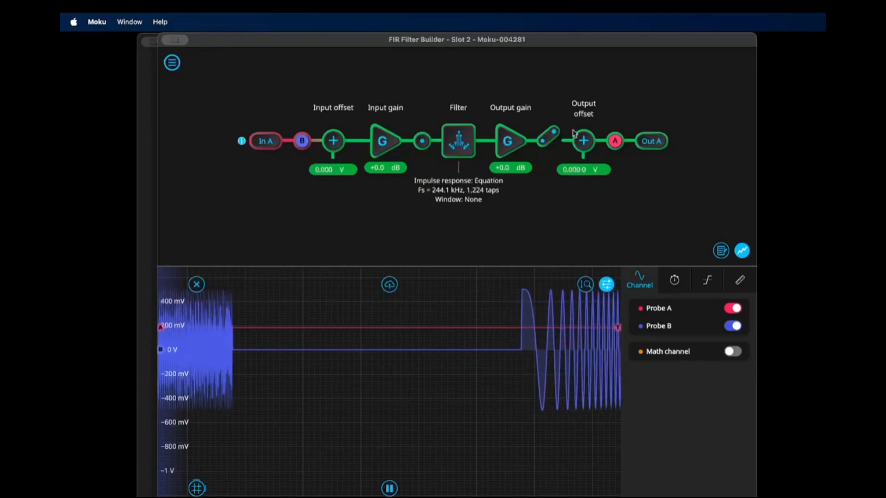
Switch on the filter's output path and adjust the scope display to trigger on the Probe A pulse.
left_click(547, 143)
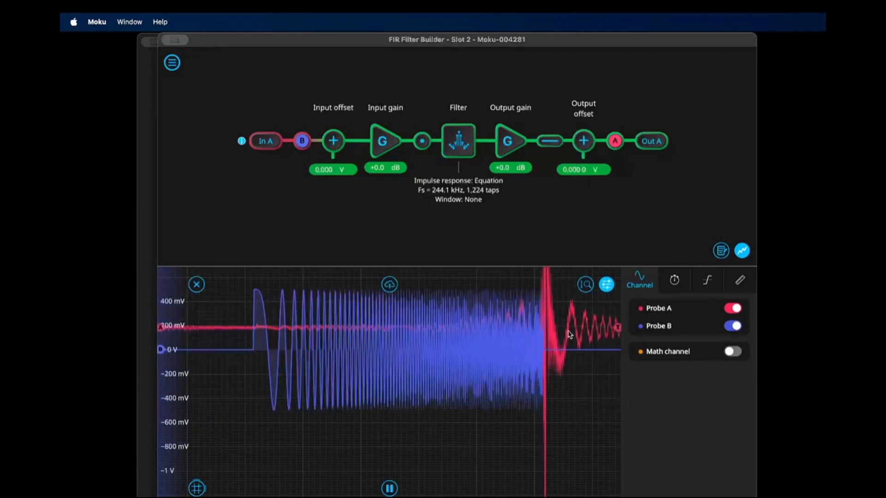
right_click(572, 337)
left_click(623, 148)
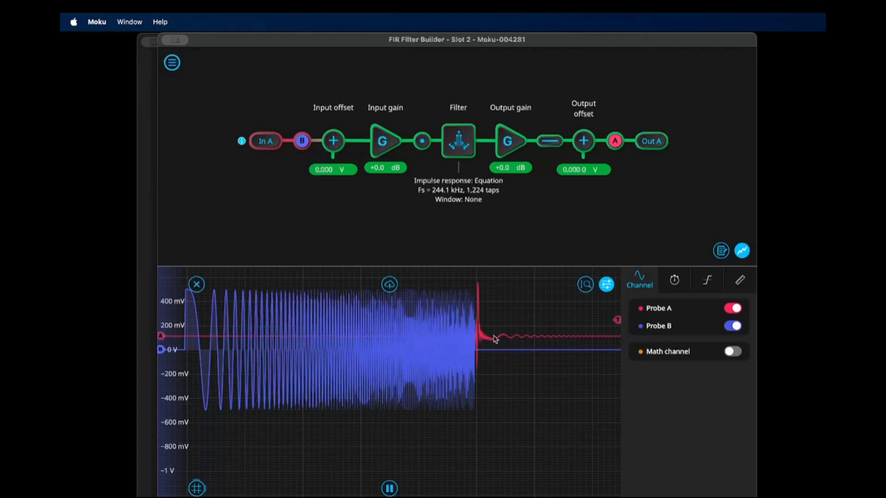
Bring back the Arbitrary Waveform Generator, change its waveform to Custom, and move the window aside again.
left_click_drag(0, 208, 399, 102)
left_click(666, 166)
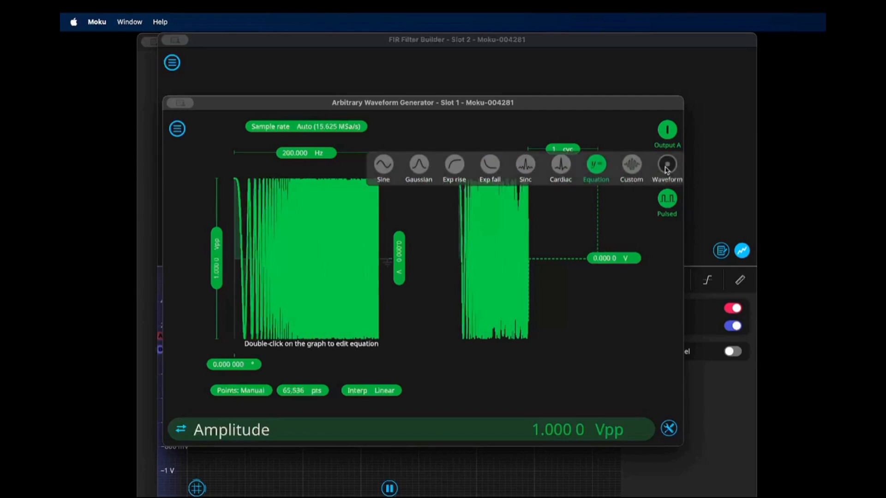
left_click(631, 171)
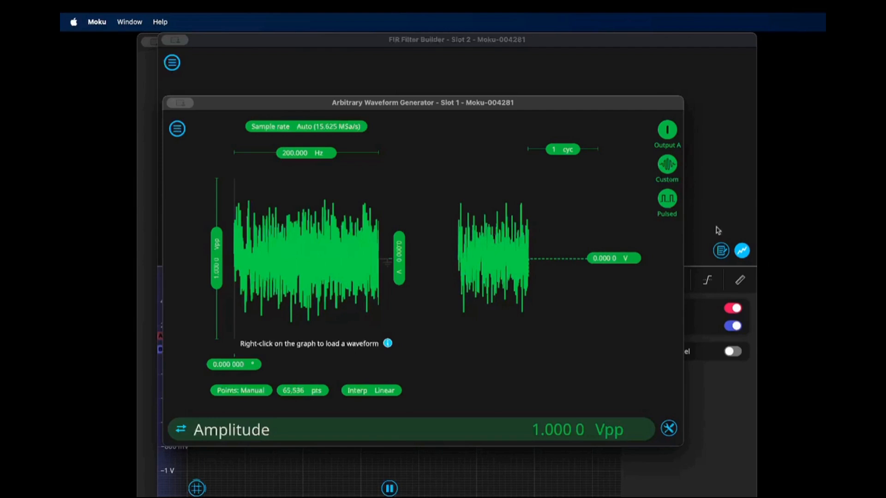
left_click_drag(607, 107, 61, 159)
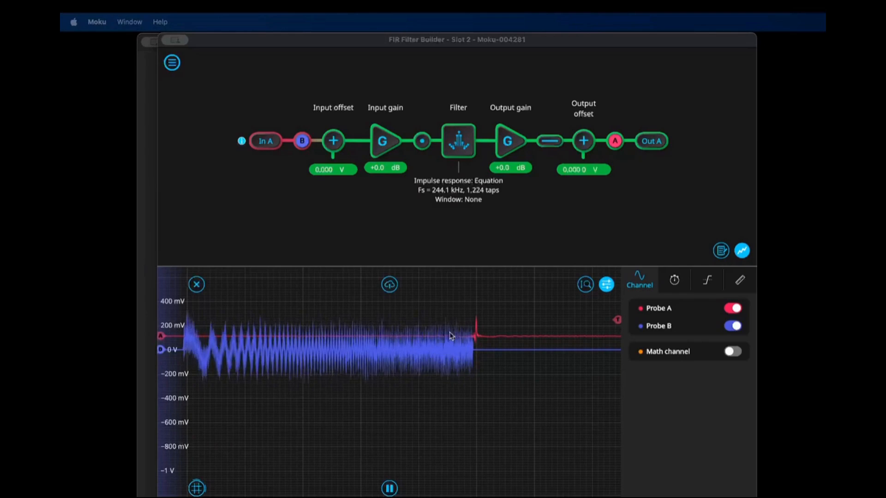
Autoscale all scope traces and move the Probe B trace so its 0 V line overlaps the Probe A trace.
right_click(527, 322)
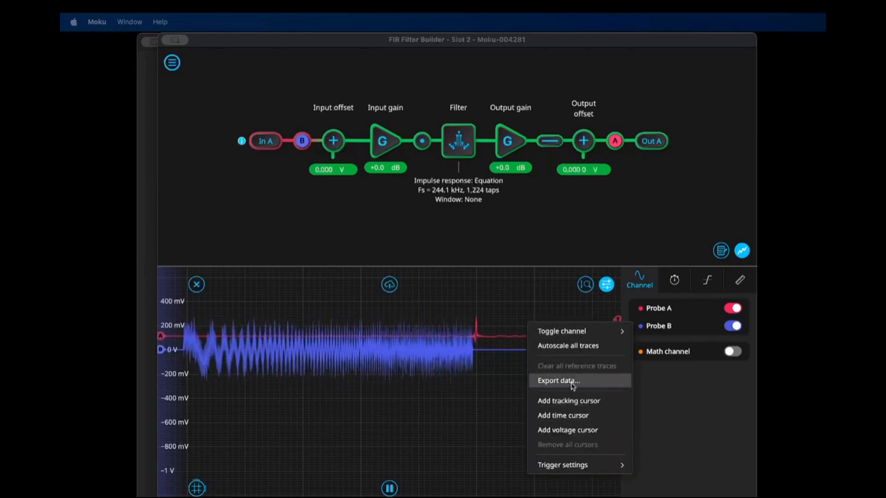
left_click(576, 345)
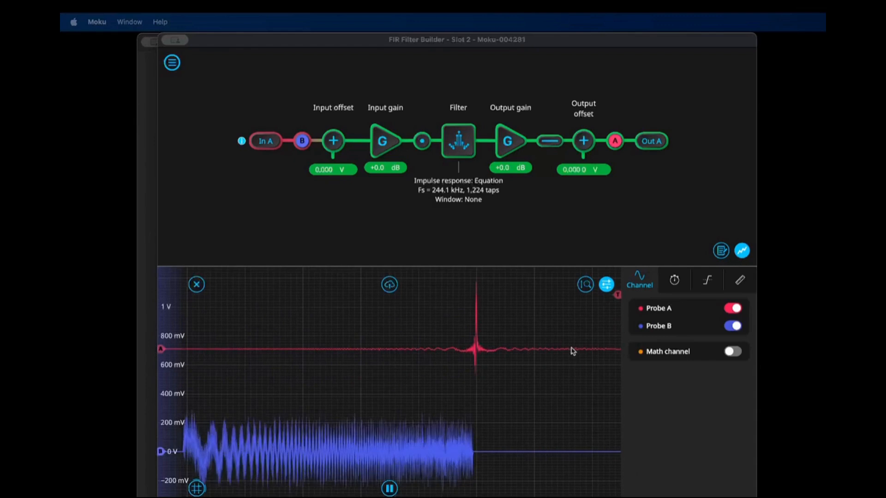
mouse_move(415, 453)
left_mouse_down()
mouse_move(430, 341)
mouse_move(429, 349)
left_mouse_up()
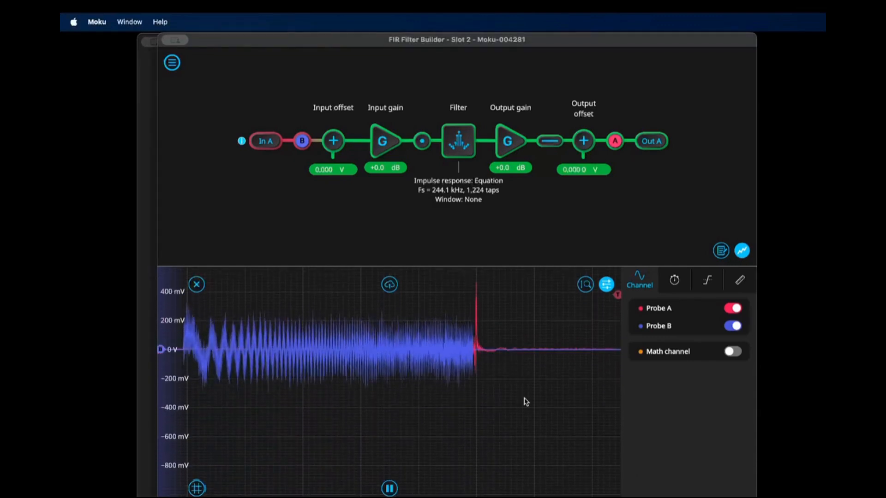